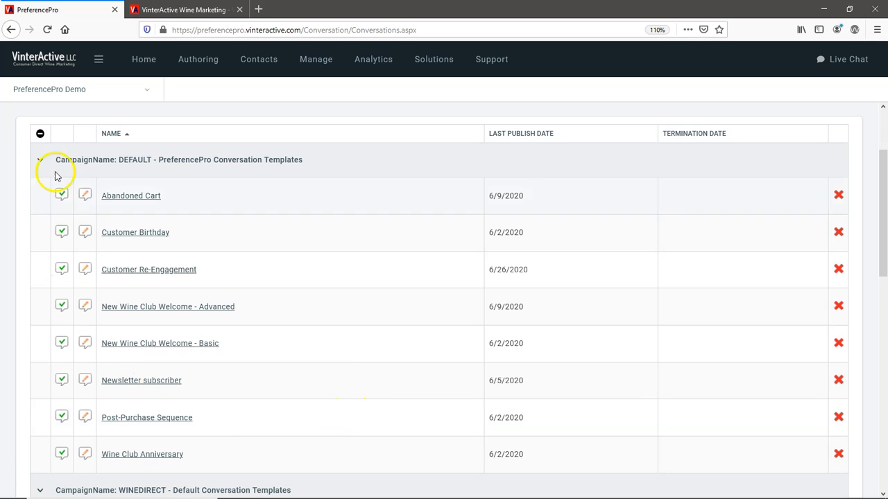
# Review the conversation templates in the DEFAULT - PreferencePro campaign, with all campaign groups collapsed before and after.
pyautogui.click(39, 133)
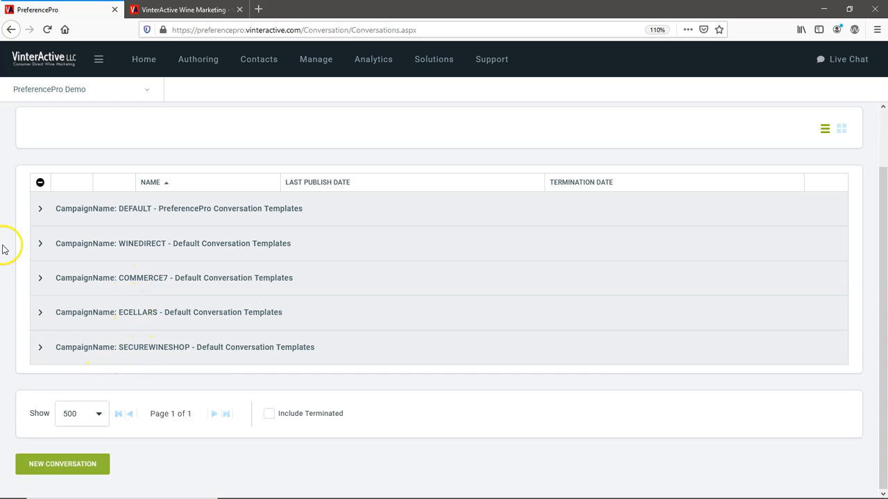
pyautogui.click(41, 210)
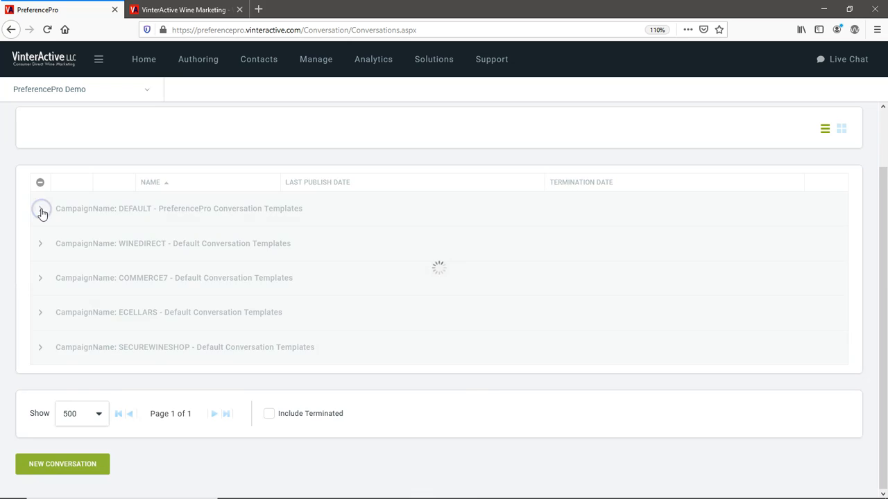
pyautogui.scroll(-2, 167, 303)
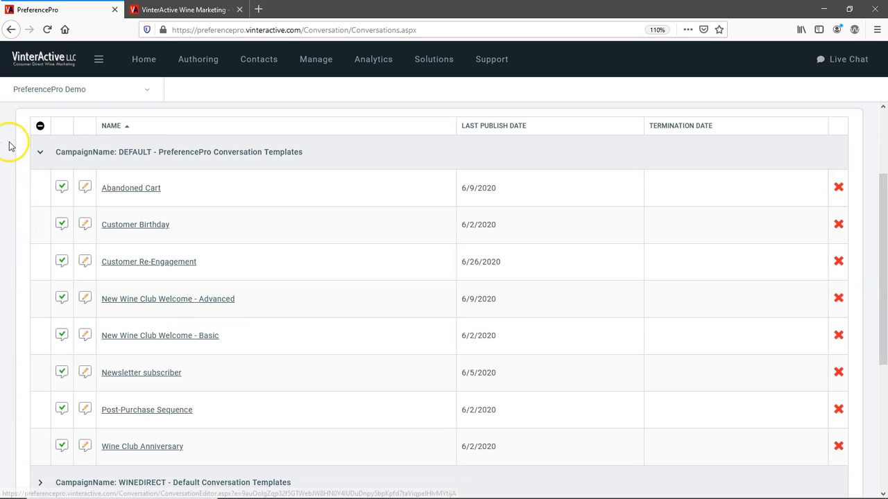
pyautogui.click(40, 128)
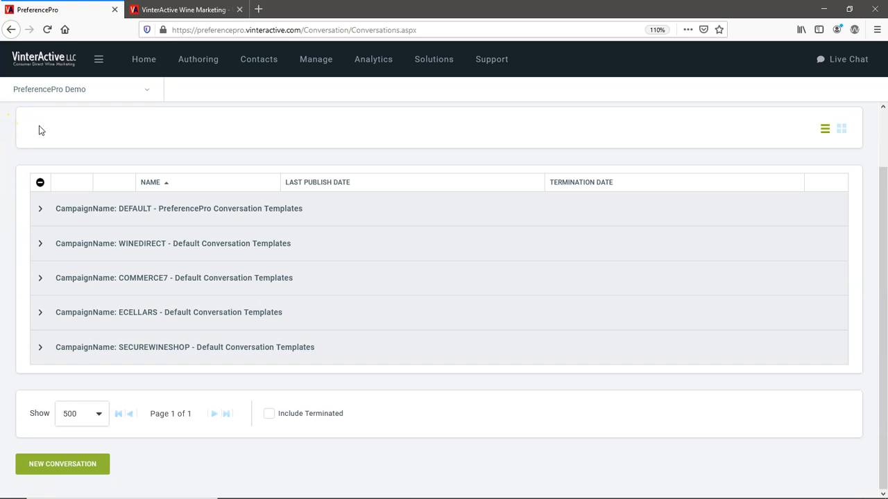
# Open the Wine Club Welcome Sequence - WineDirect conversation from the WINEDIRECT default templates.
pyautogui.click(41, 246)
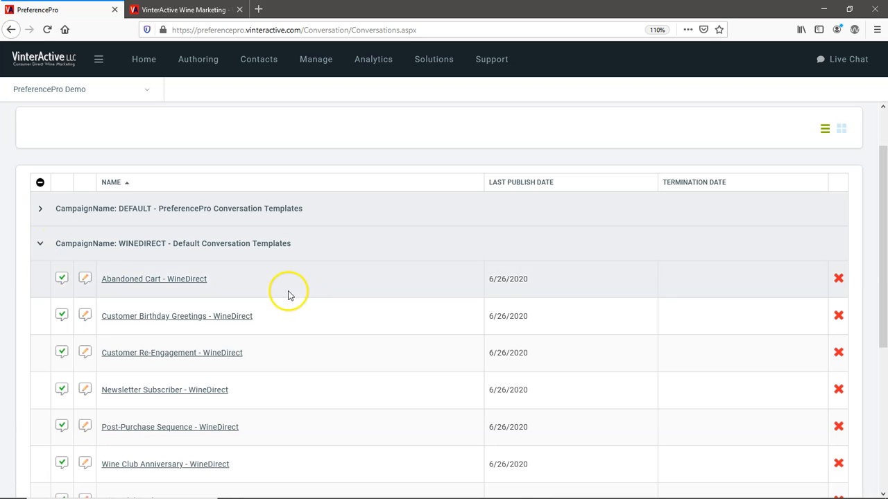
pyautogui.scroll(-2, 291, 293)
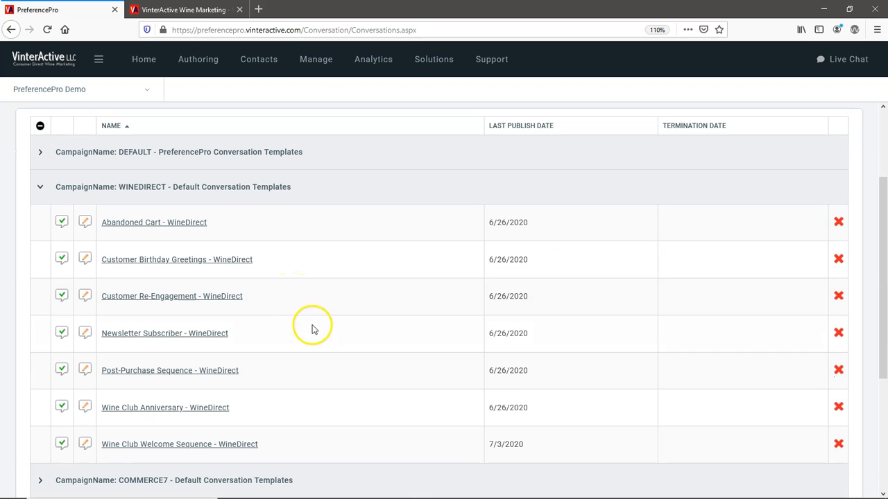
pyautogui.click(202, 447)
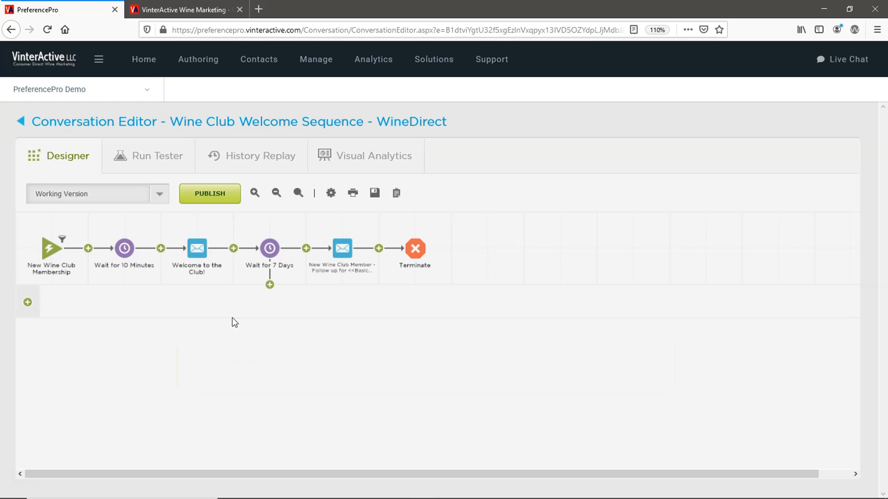
# Create a copy of the conversation named "New Wine Club Welcome - WineDirect".
pyautogui.click(374, 193)
pyautogui.click(383, 274)
pyautogui.write('wine')
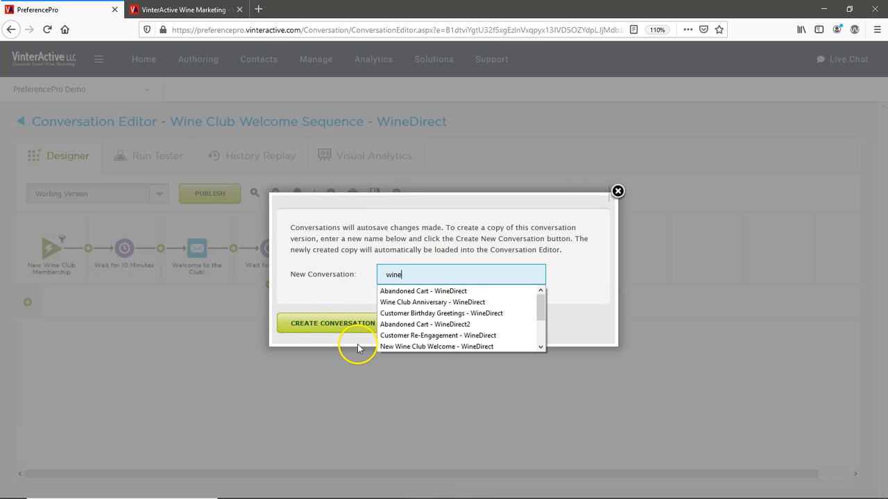
pyautogui.click(389, 347)
pyautogui.click(347, 326)
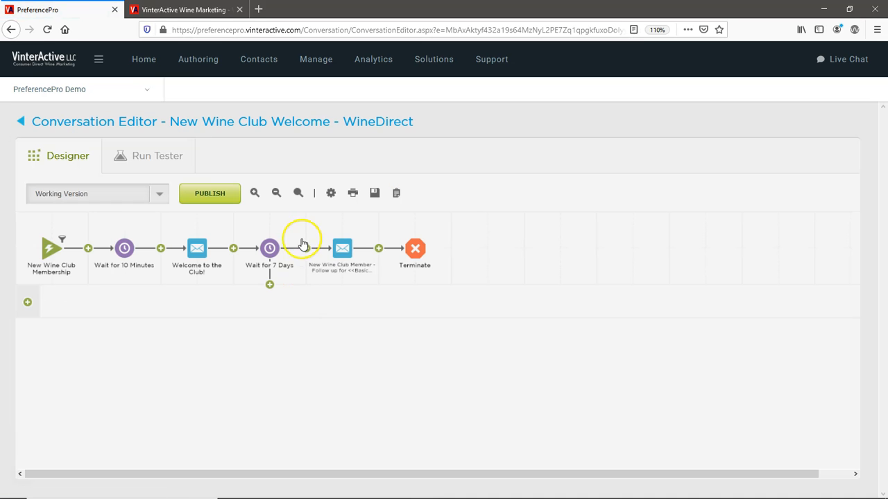
# Check the campaign choices available in the conversation's properties and close them without saving.
pyautogui.click(331, 194)
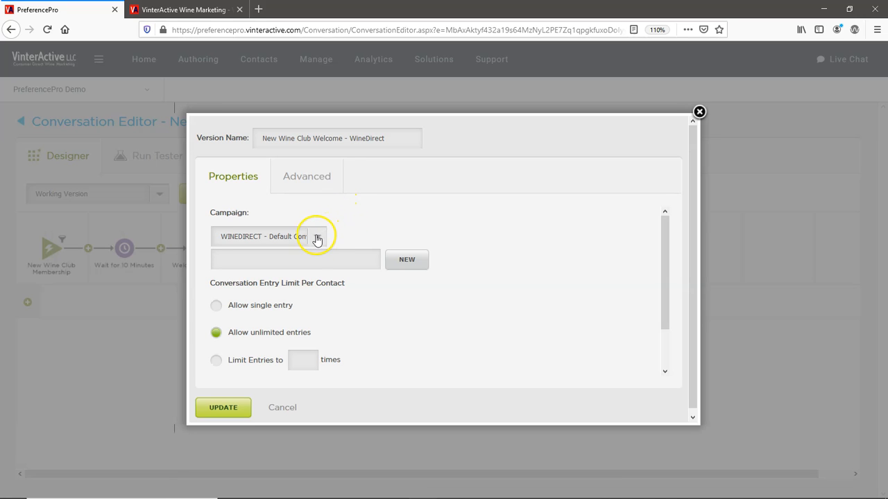
pyautogui.click(317, 236)
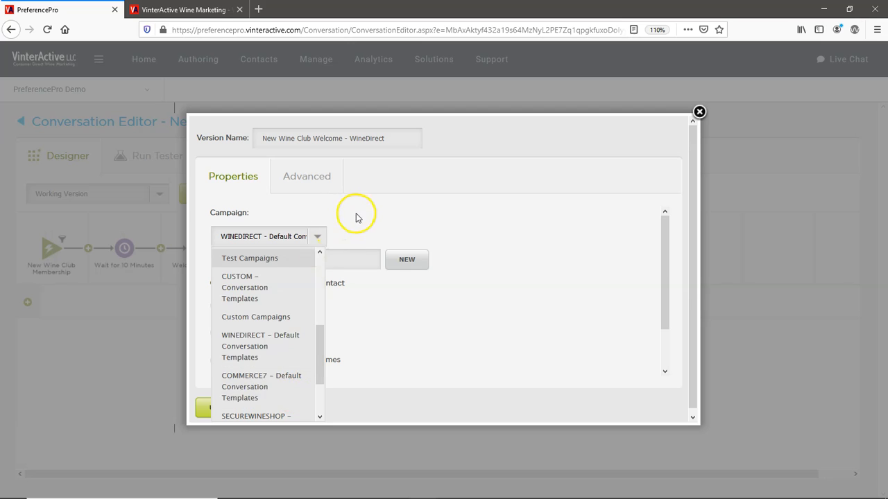
pyautogui.click(356, 217)
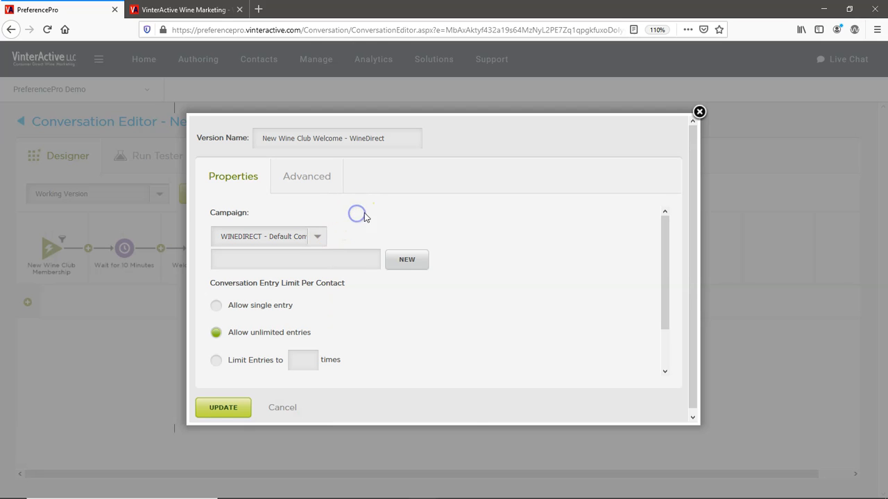
pyautogui.click(282, 408)
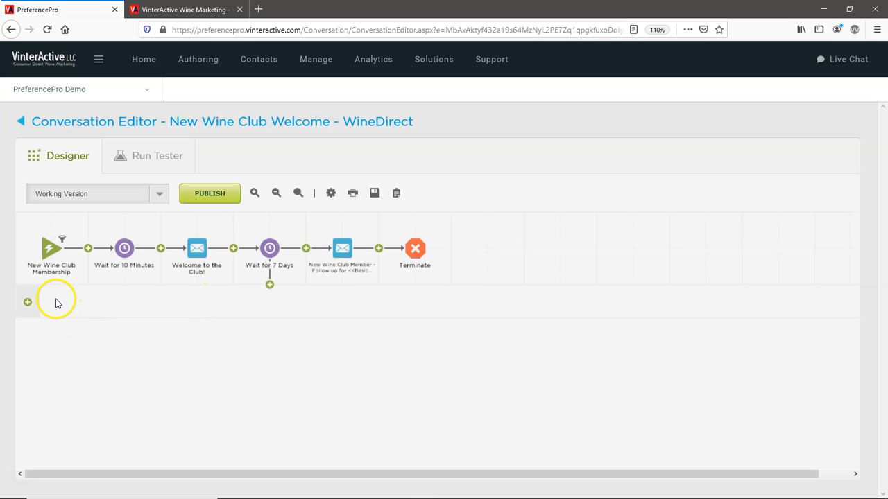
# Remove the Generic Manual Upload event from the New Wine Club Membership trigger, check its segment filter, and save the trigger.
pyautogui.click(48, 249)
pyautogui.click(48, 250)
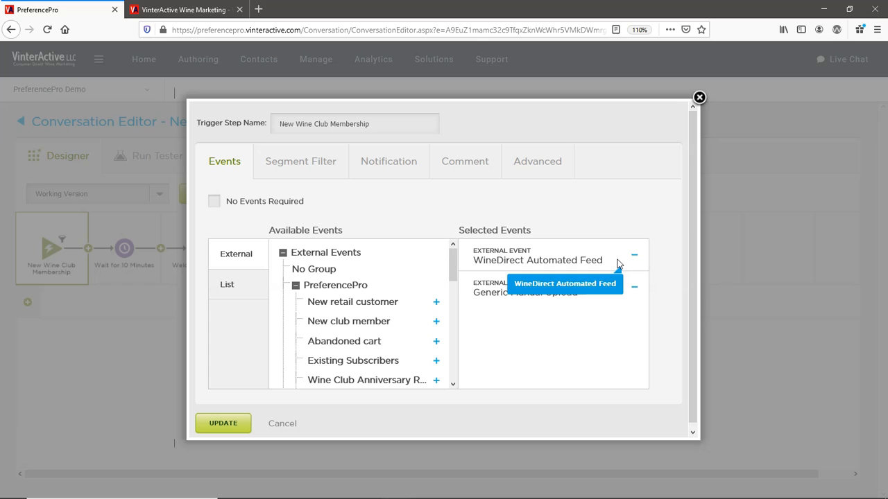
pyautogui.click(664, 272)
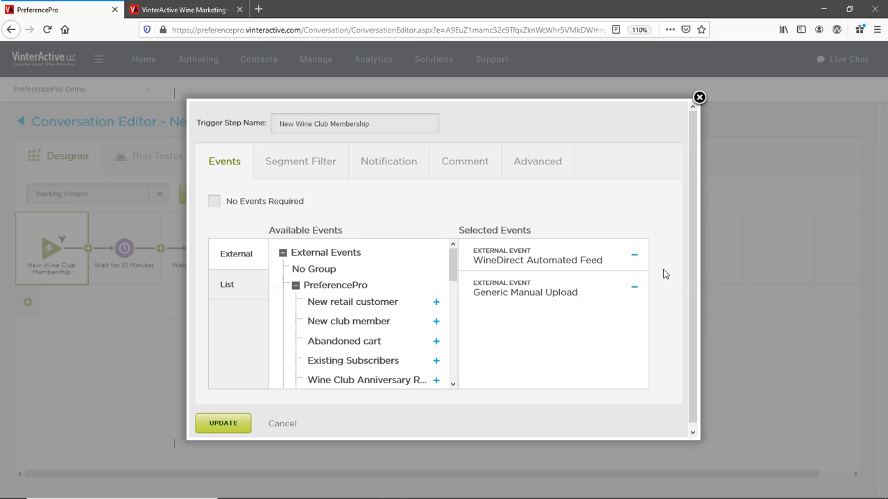
pyautogui.click(634, 288)
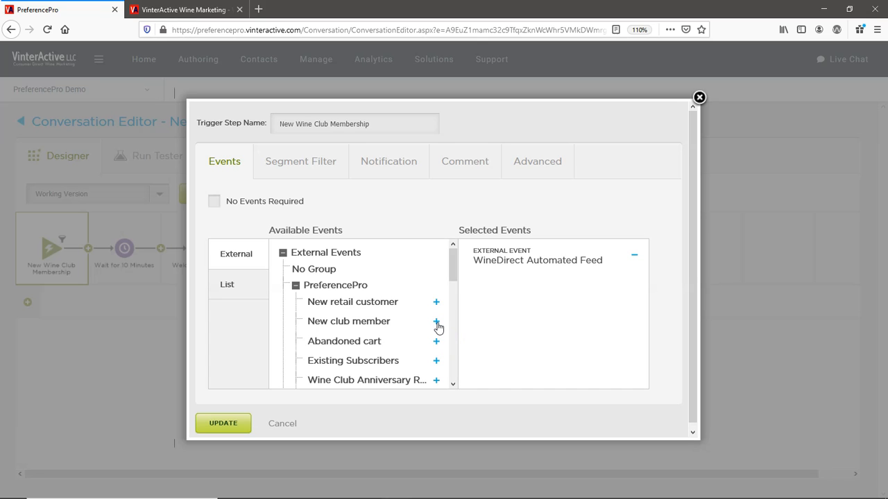
pyautogui.click(292, 167)
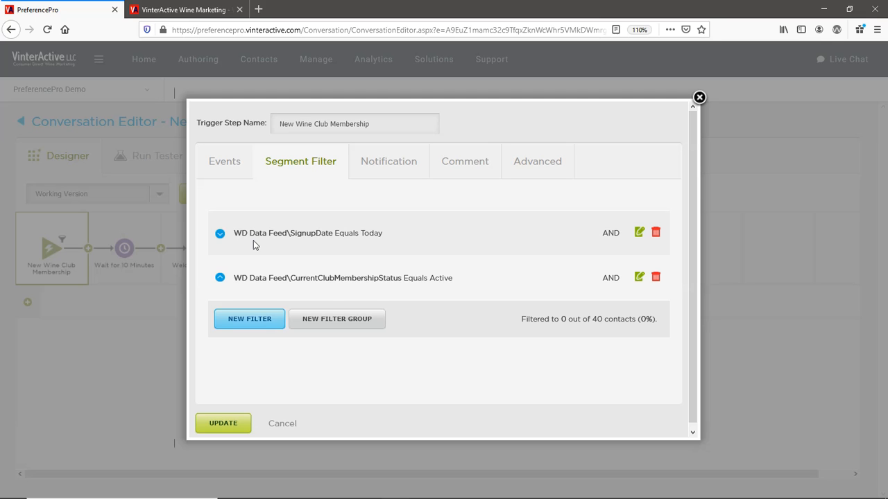
pyautogui.click(231, 424)
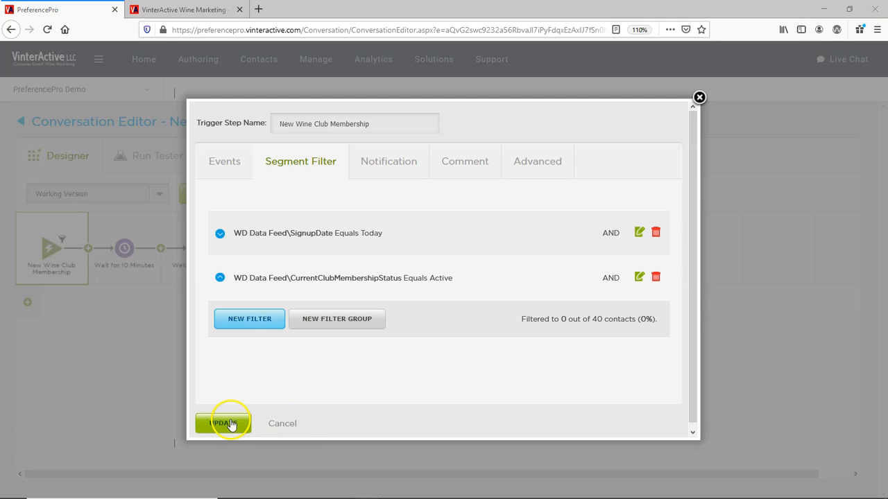
pyautogui.click(230, 424)
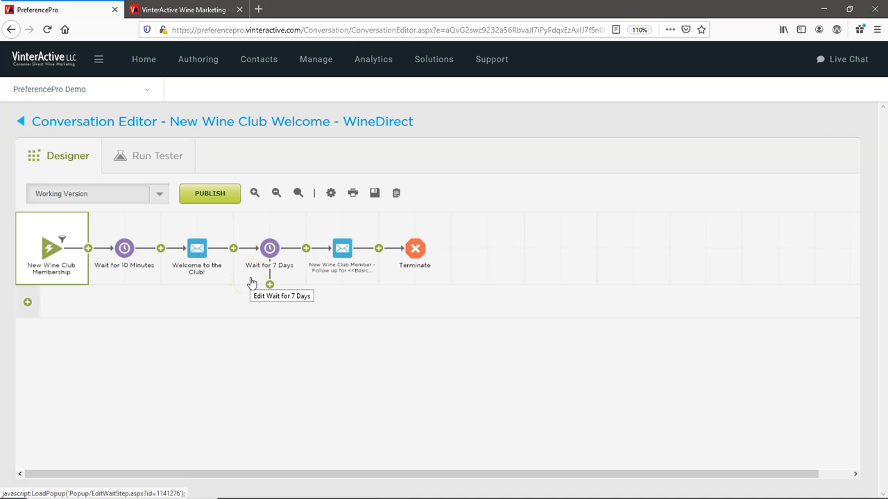
# Set the first wait step, before the welcome message, to 15 minutes and save it.
pyautogui.click(124, 250)
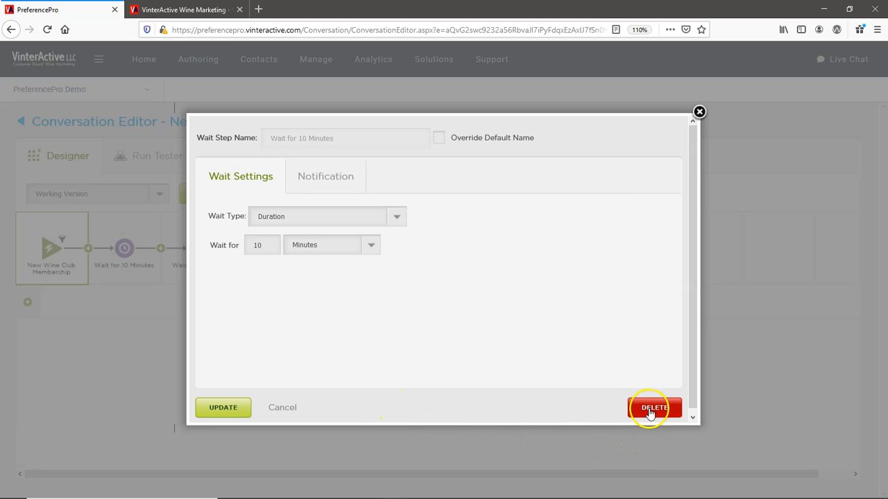
pyautogui.moveTo(264, 245); pyautogui.dragTo(244, 244)
pyautogui.write('15')
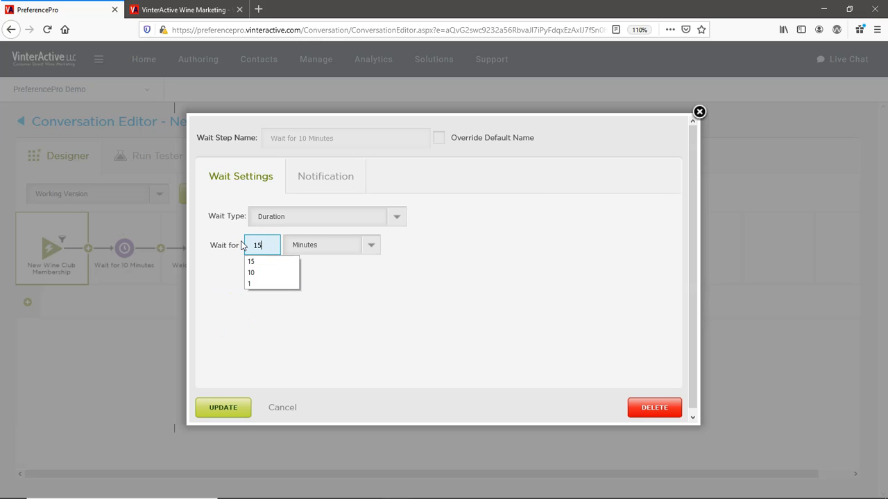
pyautogui.click(254, 261)
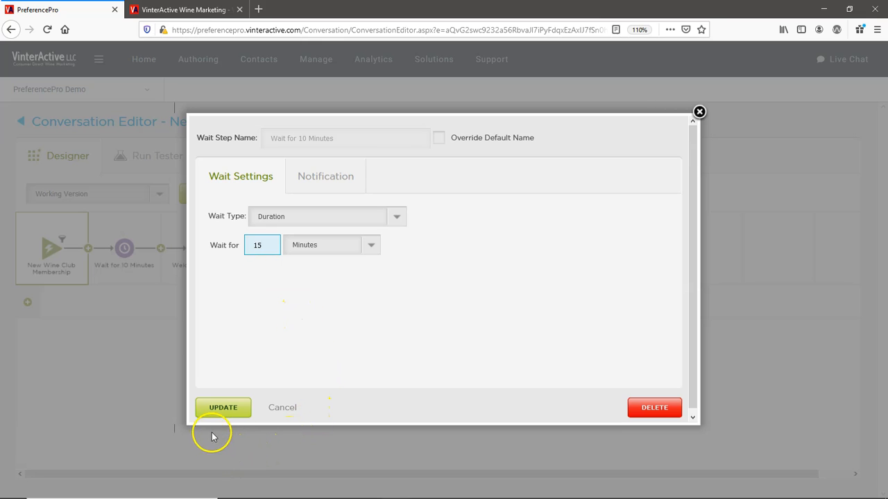
pyautogui.click(222, 408)
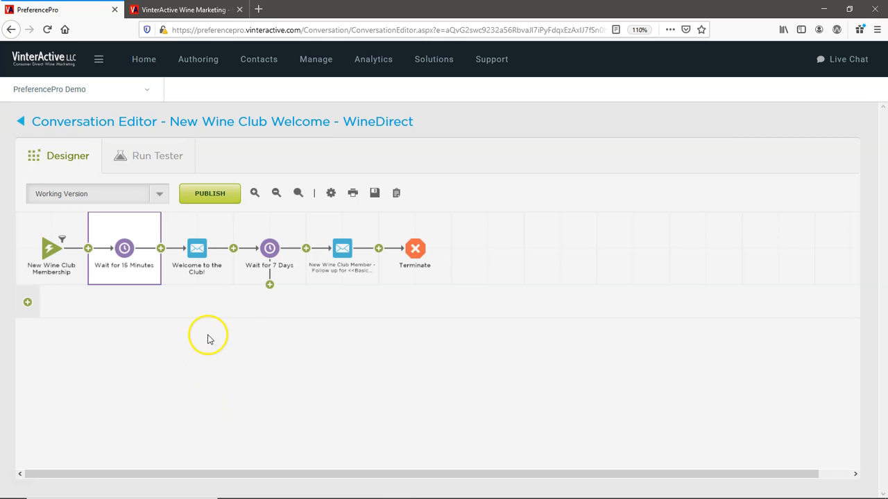
# Check the duration settings of the wait step between the two messages and close them without saving.
pyautogui.click(270, 250)
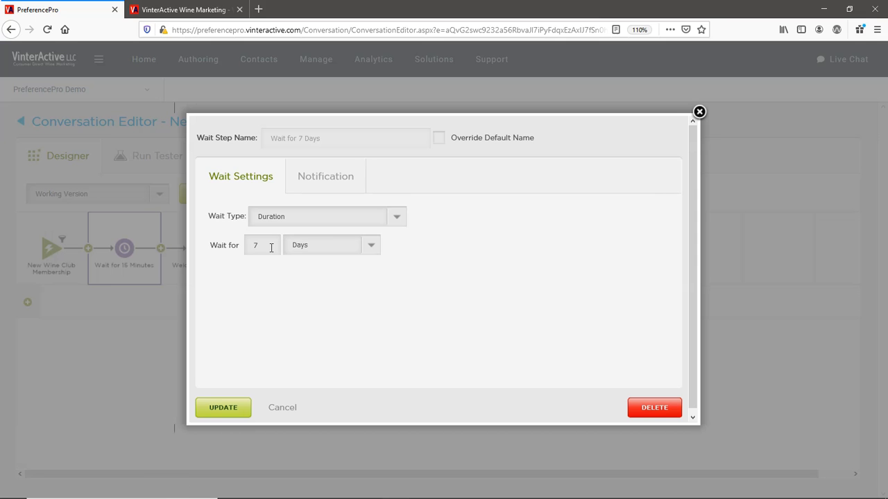
pyautogui.click(254, 244)
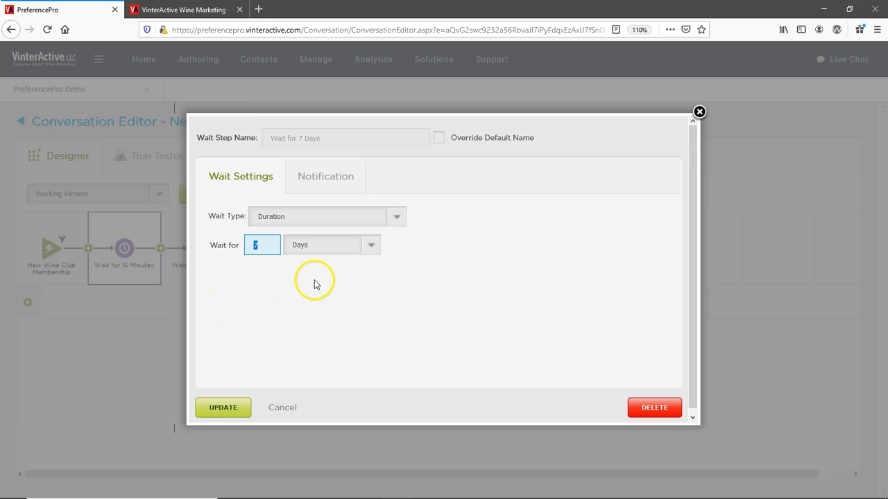
pyautogui.click(283, 409)
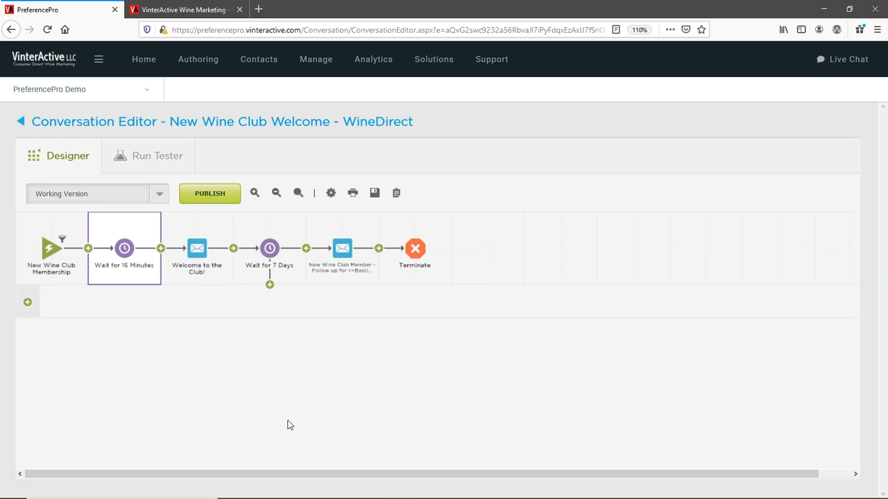
# Replace the message in the Welcome to the Club! step with the saved Custom Message #1 and commit it to the conversation.
pyautogui.click(195, 255)
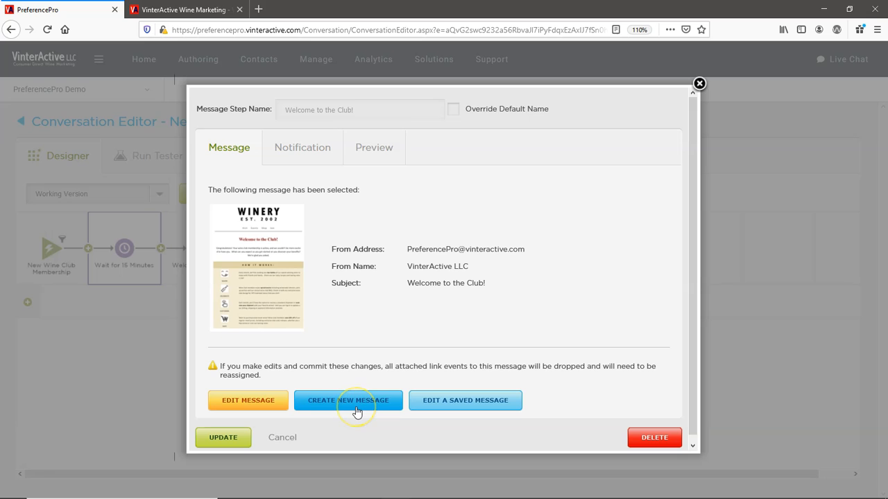
pyautogui.click(463, 410)
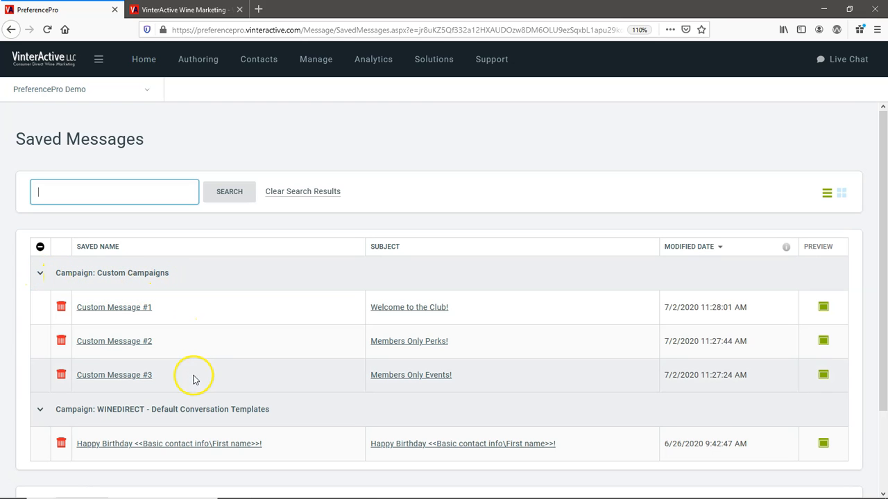
pyautogui.click(113, 310)
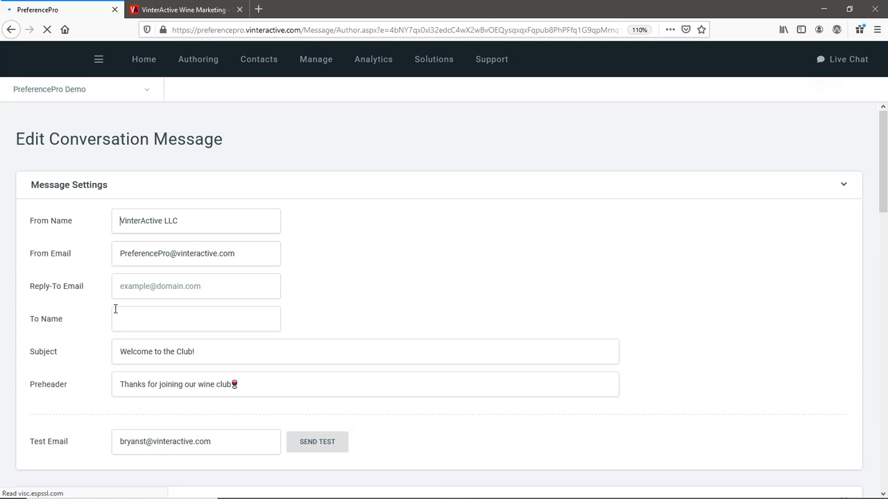
pyautogui.moveTo(882, 181); pyautogui.dragTo(884, 408)
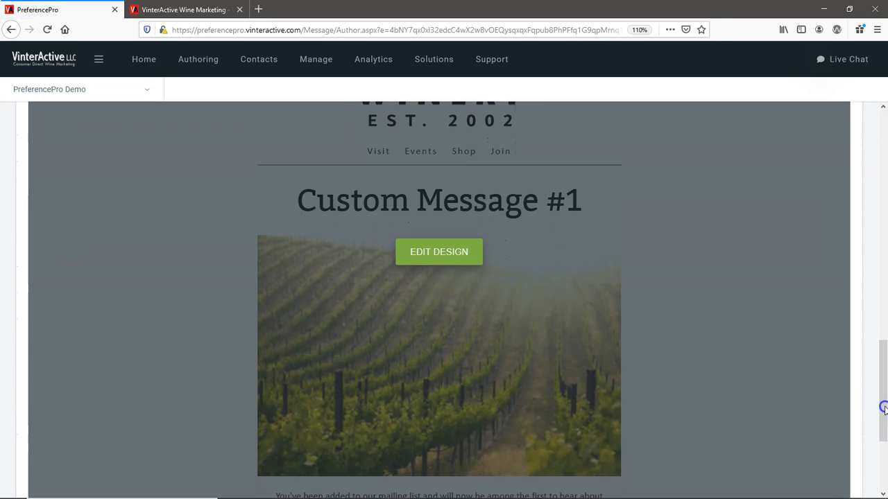
pyautogui.moveTo(874, 361); pyautogui.dragTo(870, 455)
pyautogui.click(847, 471)
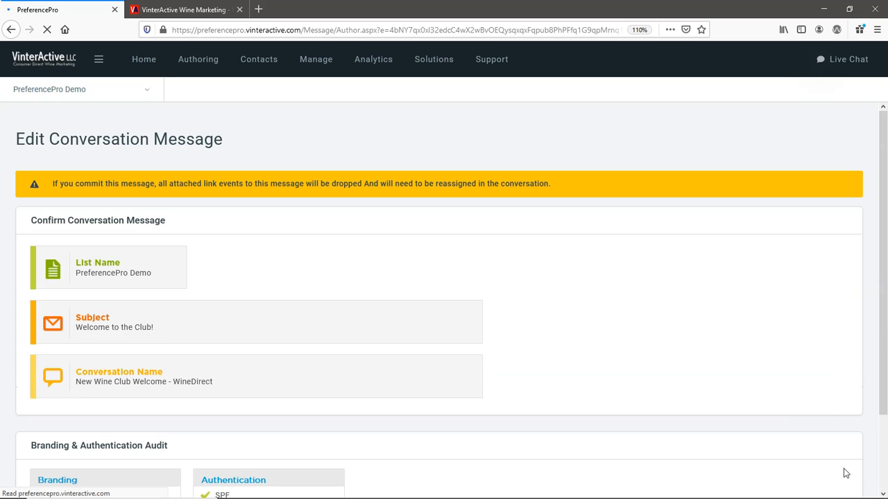
pyautogui.moveTo(877, 337); pyautogui.dragTo(870, 419)
pyautogui.click(799, 466)
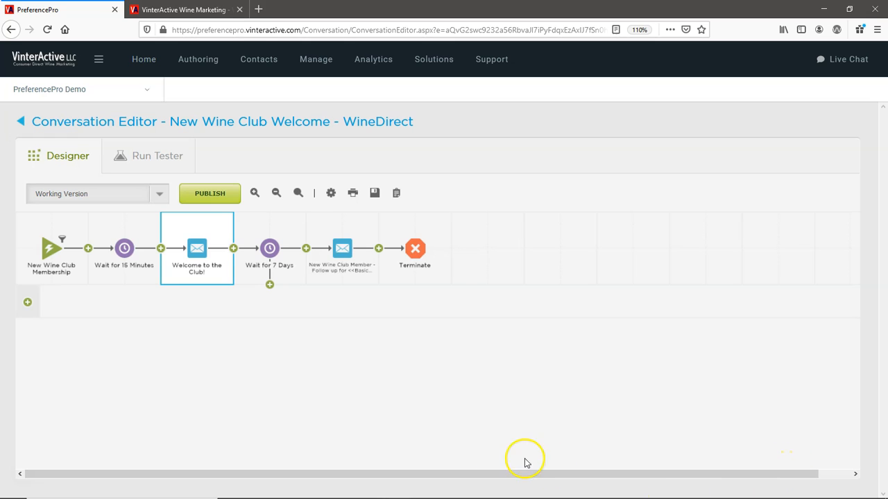
# Add a wait step between the follow-up message and Terminate, and set its duration to 7 days.
pyautogui.click(378, 249)
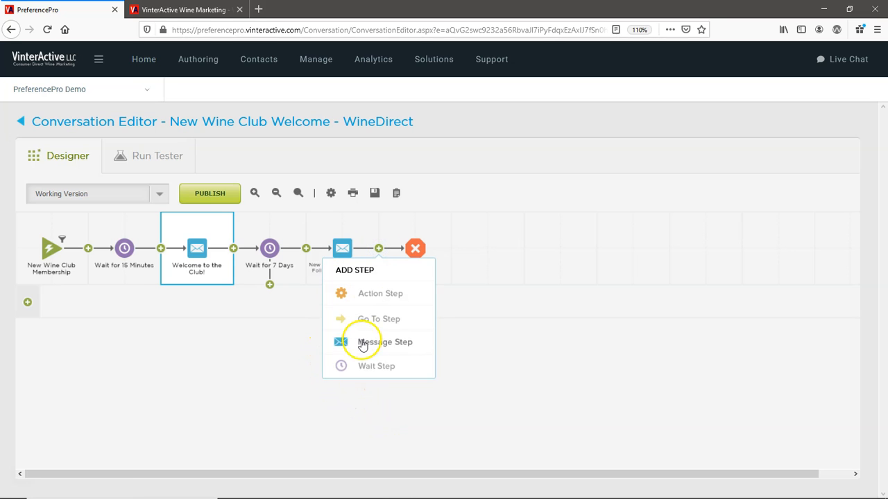
pyautogui.click(362, 365)
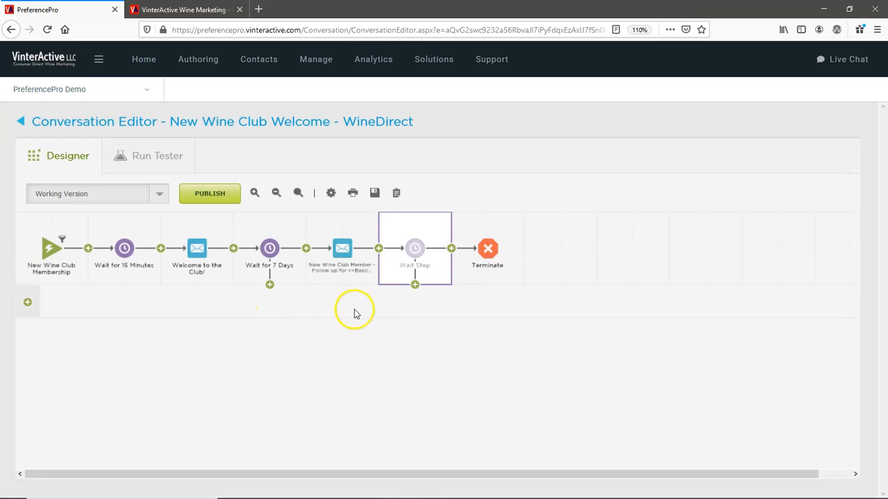
pyautogui.click(411, 250)
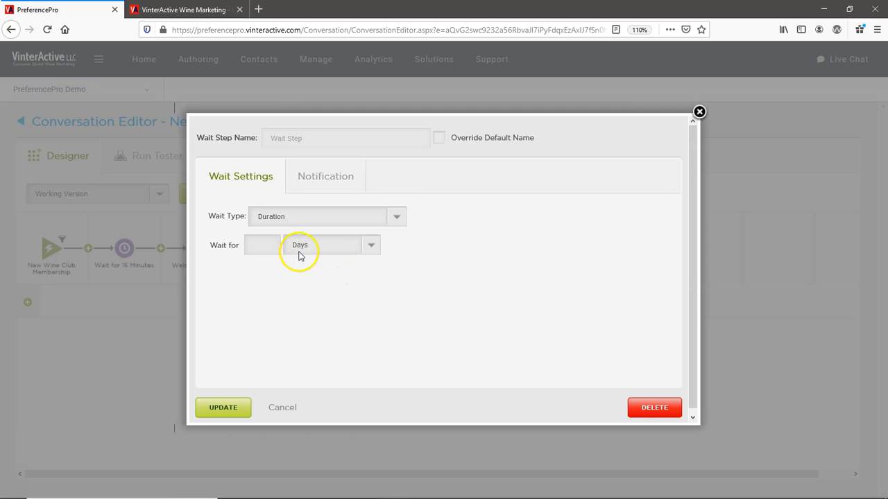
pyautogui.click(370, 247)
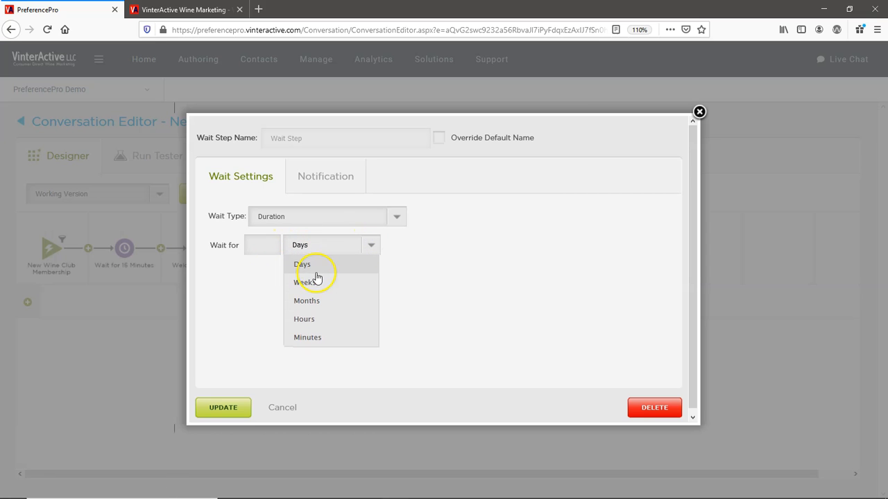
pyautogui.click(260, 246)
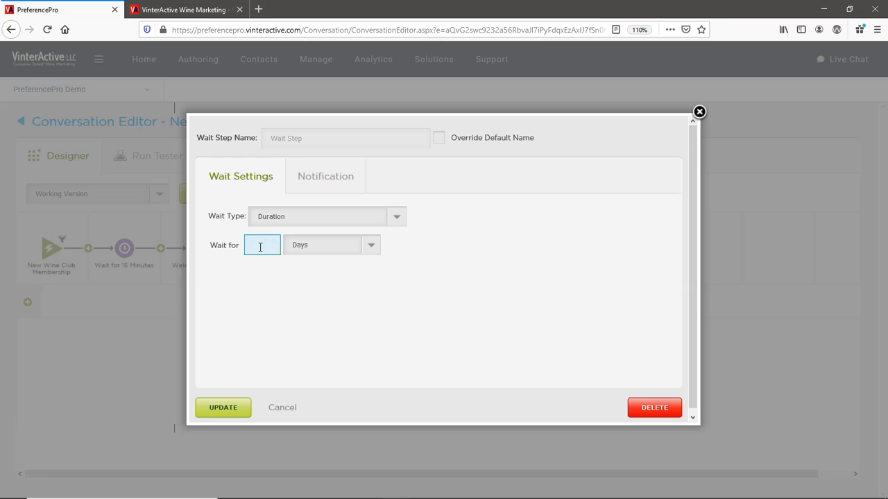
pyautogui.write('7')
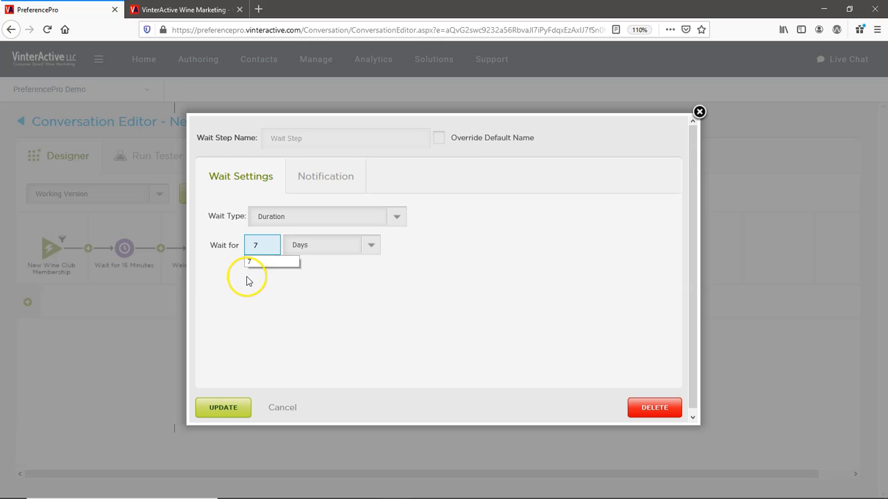
pyautogui.click(223, 409)
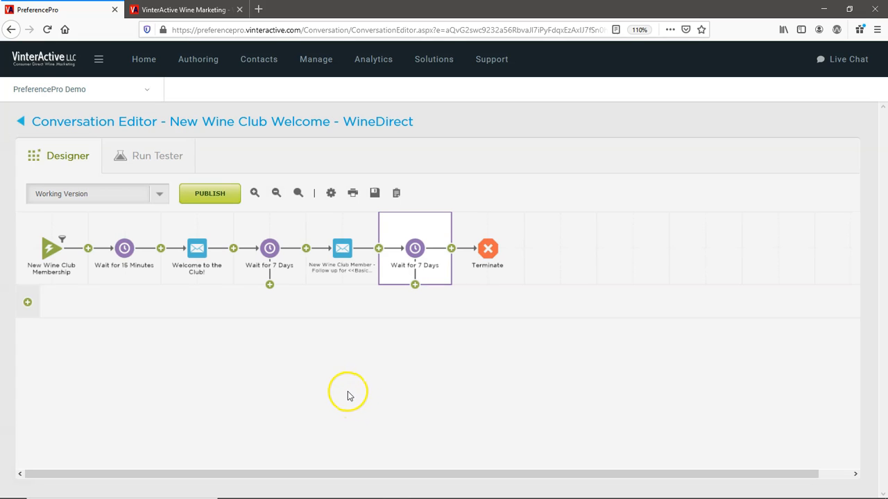
# Add a message step between the last 7-day wait and Terminate, and open its settings.
pyautogui.click(451, 248)
pyautogui.click(441, 340)
pyautogui.click(489, 253)
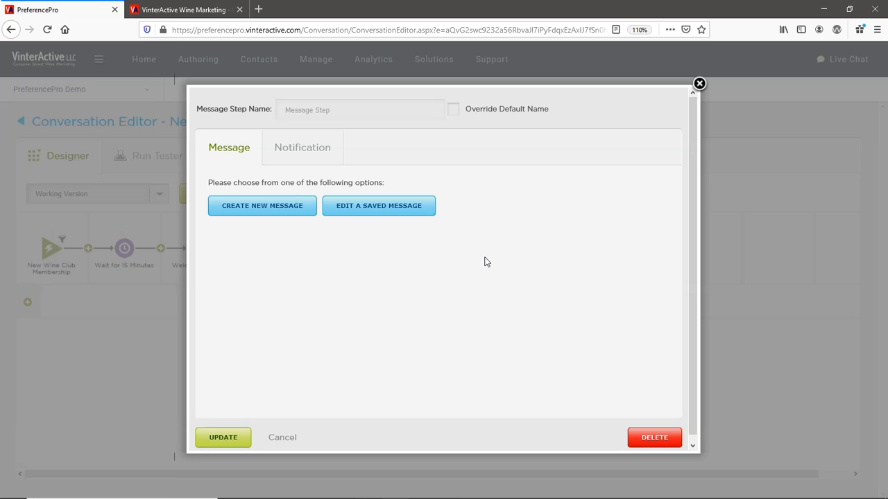
# Load the saved Custom Message #2 into the new message step and commit it to the conversation.
pyautogui.click(394, 210)
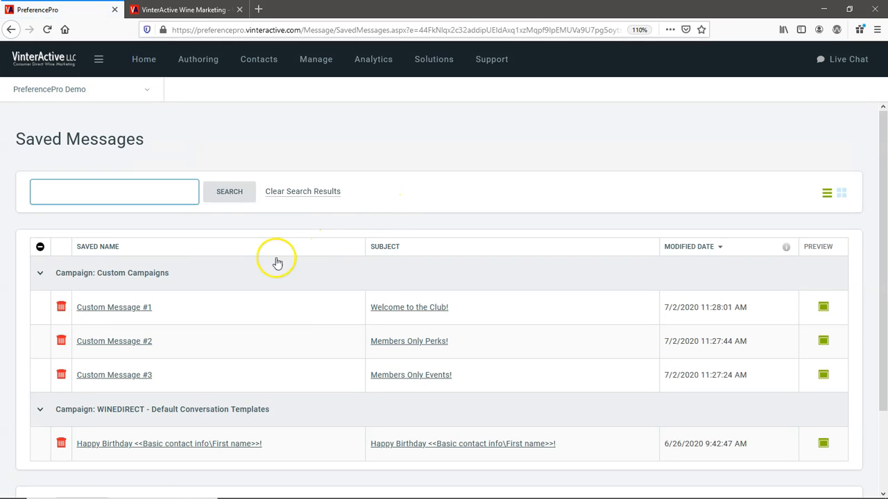
pyautogui.click(147, 343)
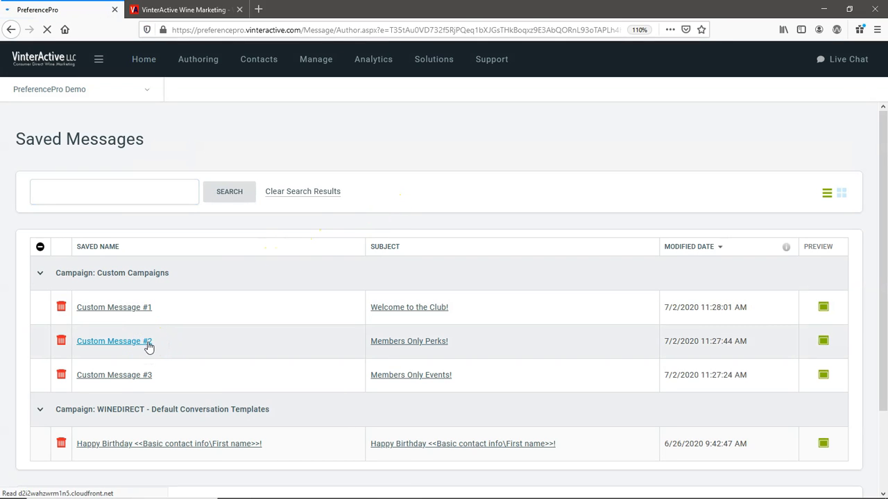
pyautogui.moveTo(884, 192); pyautogui.dragTo(882, 480)
pyautogui.click(824, 466)
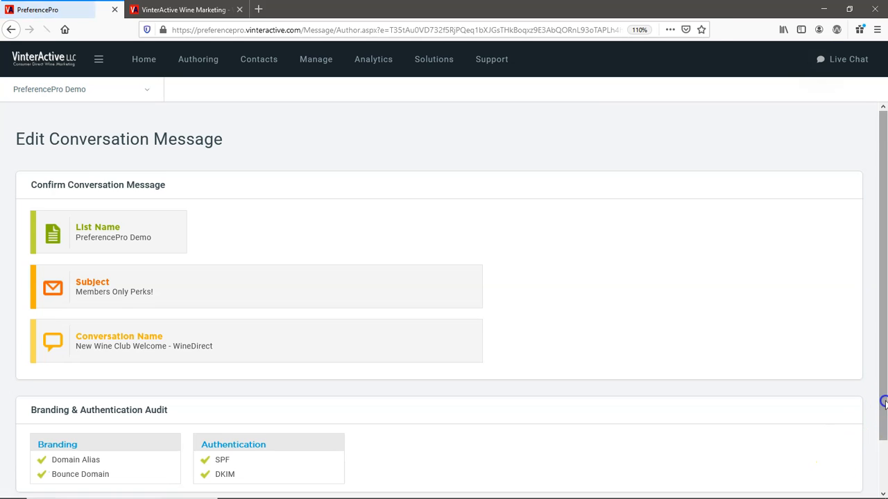
pyautogui.moveTo(882, 406); pyautogui.dragTo(872, 452)
pyautogui.click(834, 466)
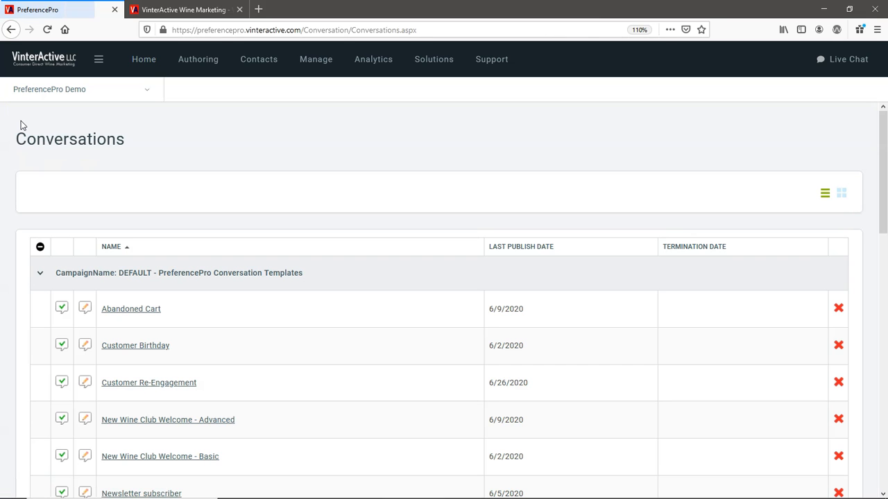
# Open the New Wine Club Welcome - WineDirect conversation under the WINEDIRECT - Default Conversation Templates campaign.
pyautogui.scroll(-4, 242, 161)
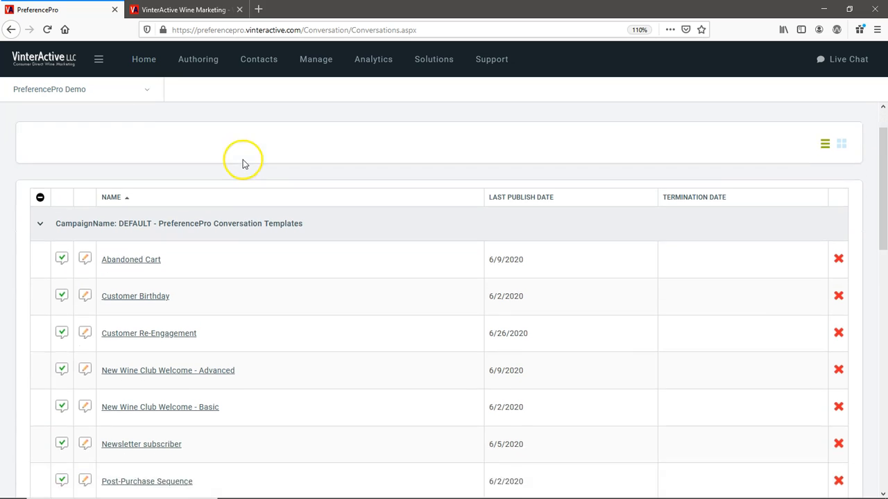
pyautogui.scroll(-3, 242, 165)
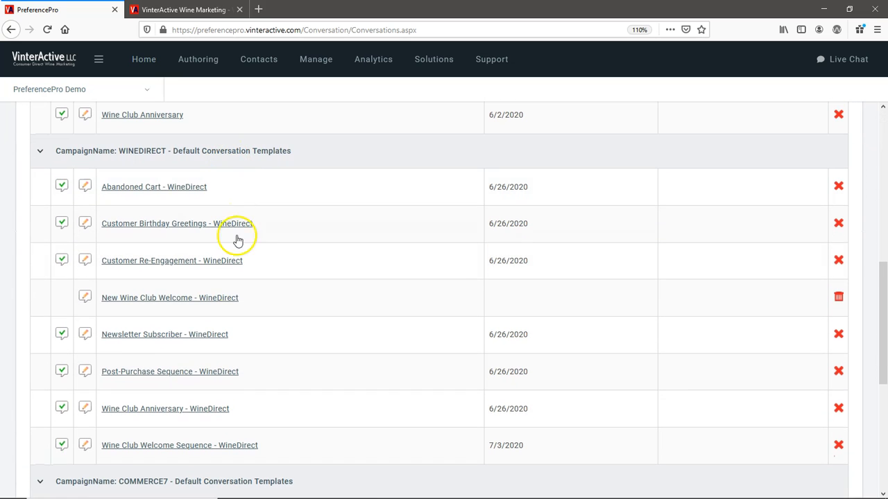
pyautogui.click(180, 305)
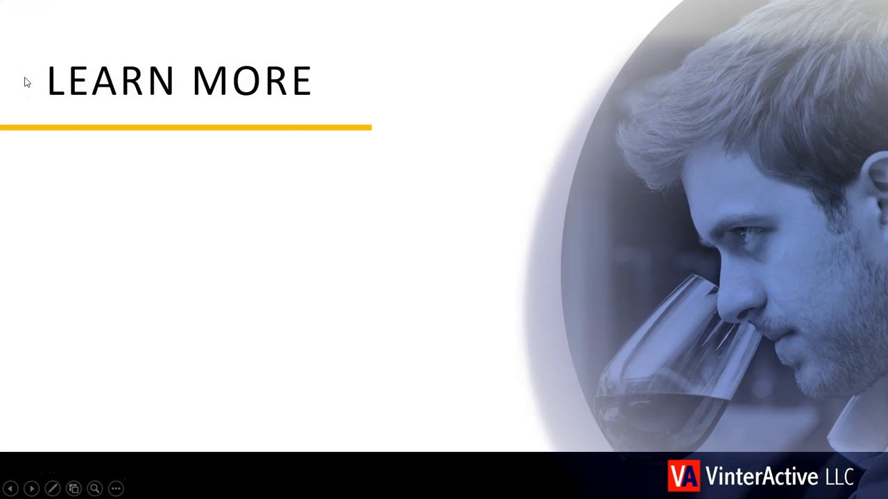
pyautogui.click(26, 82)
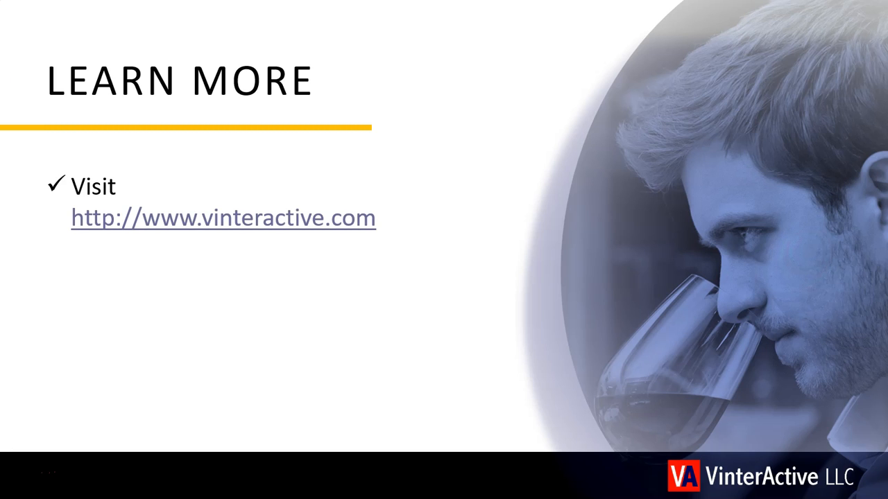
pyautogui.press('Right')
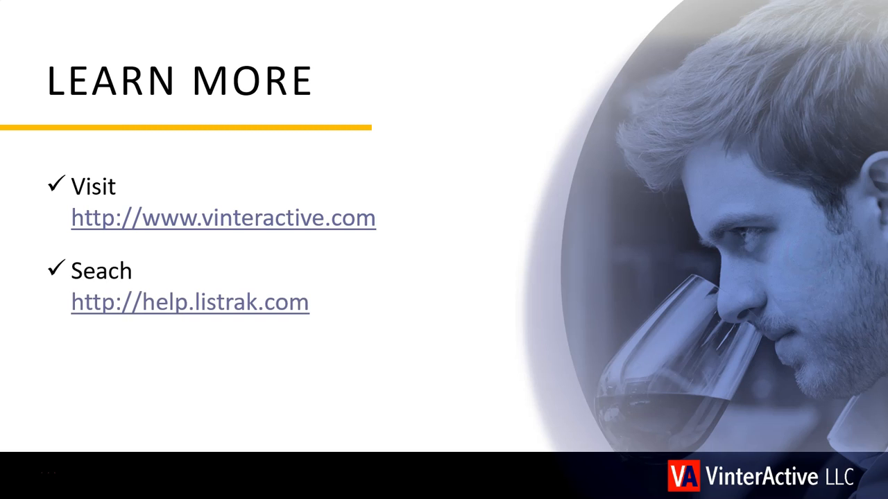